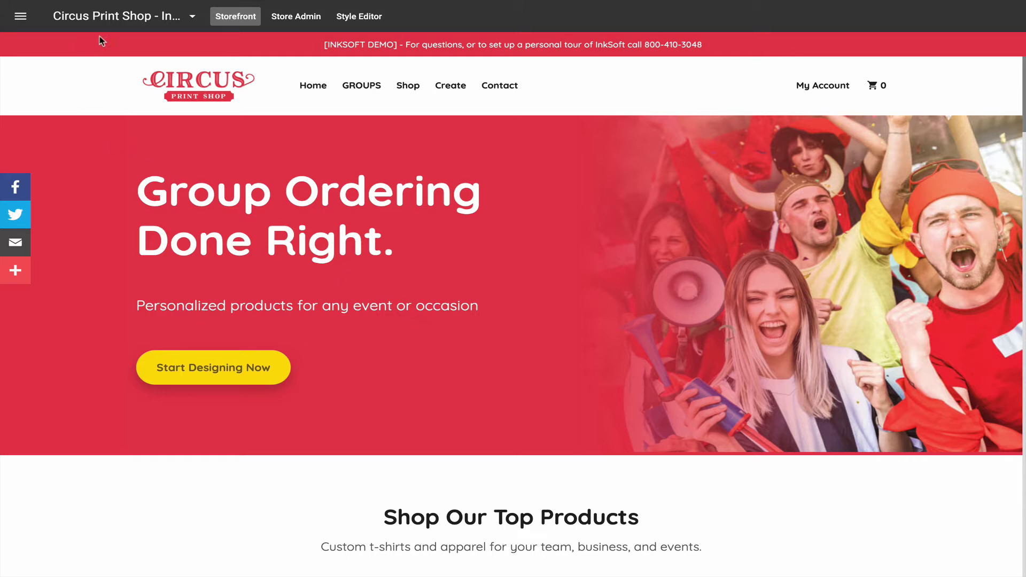
Enter the Style Editor for the Circus Print Shop storefront
click(124, 20)
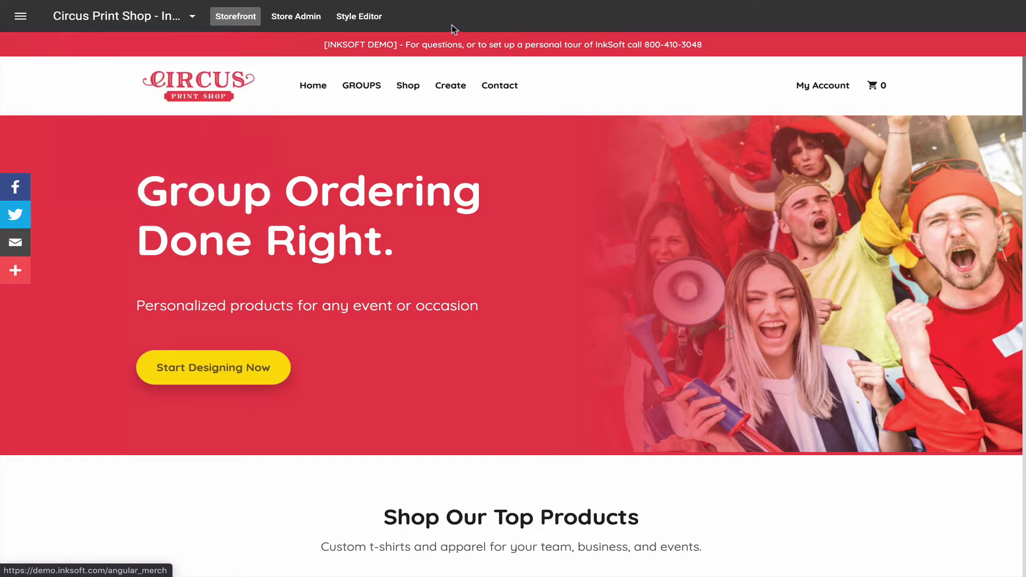
click(359, 16)
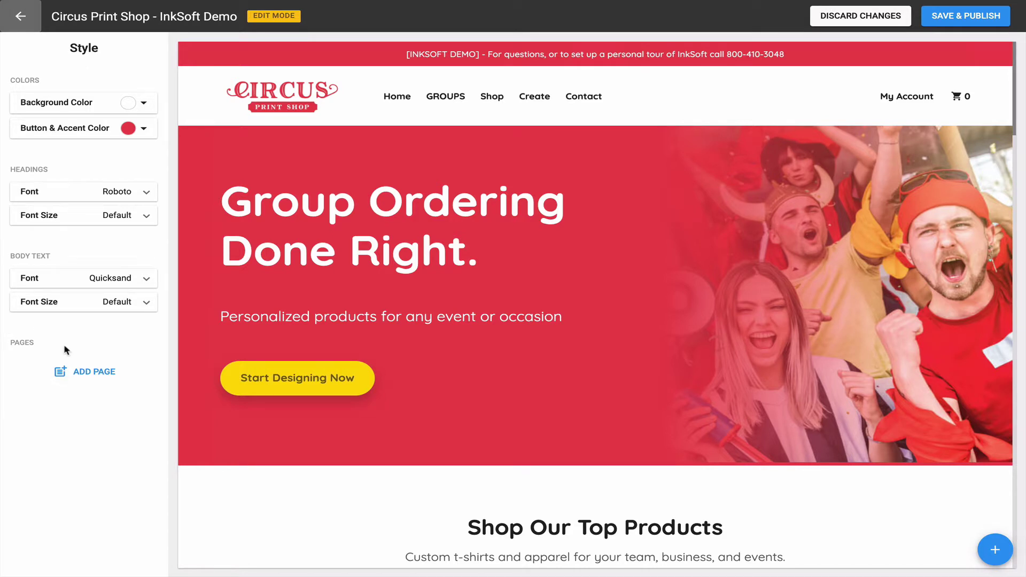
Create a published page titled 'About Us' with the slug 'about'
click(96, 376)
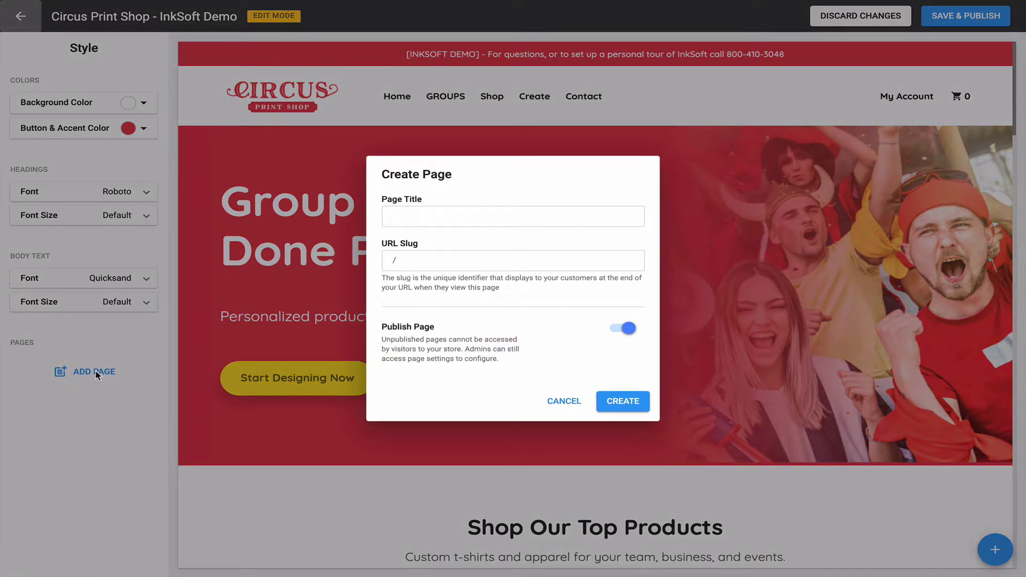
click(465, 219)
text(Ab)
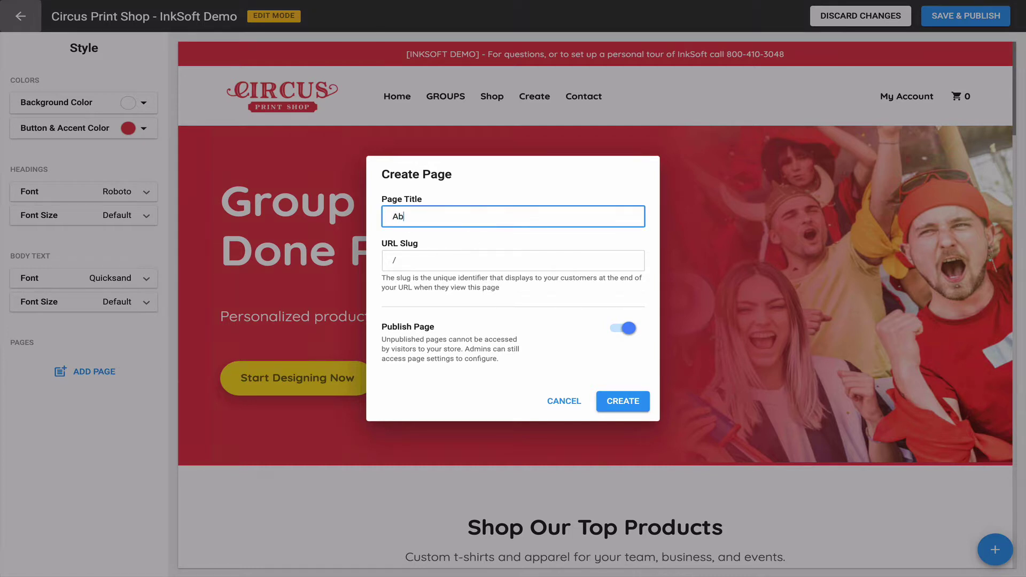
text(out Us)
click(416, 256)
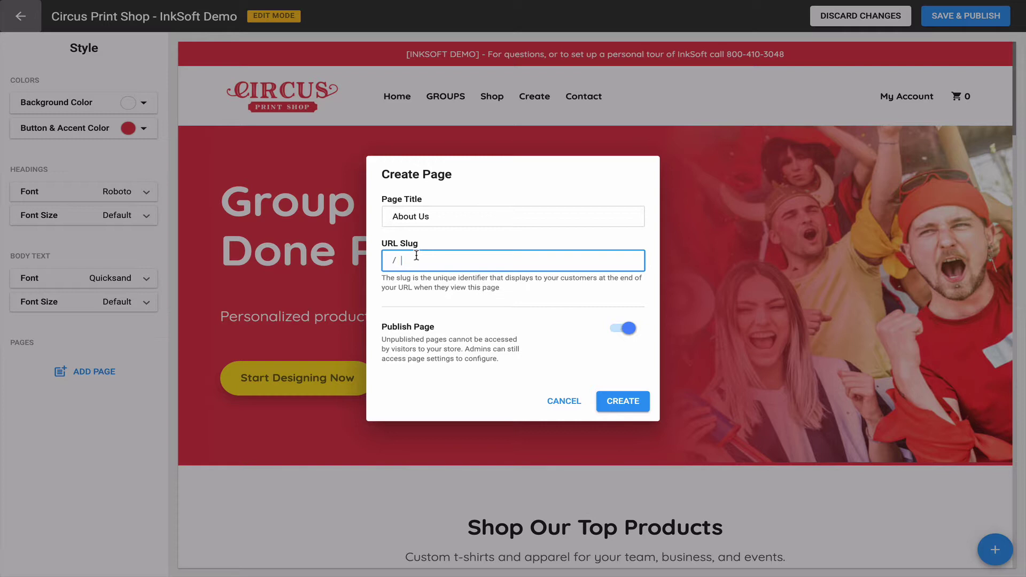
text(about)
click(624, 326)
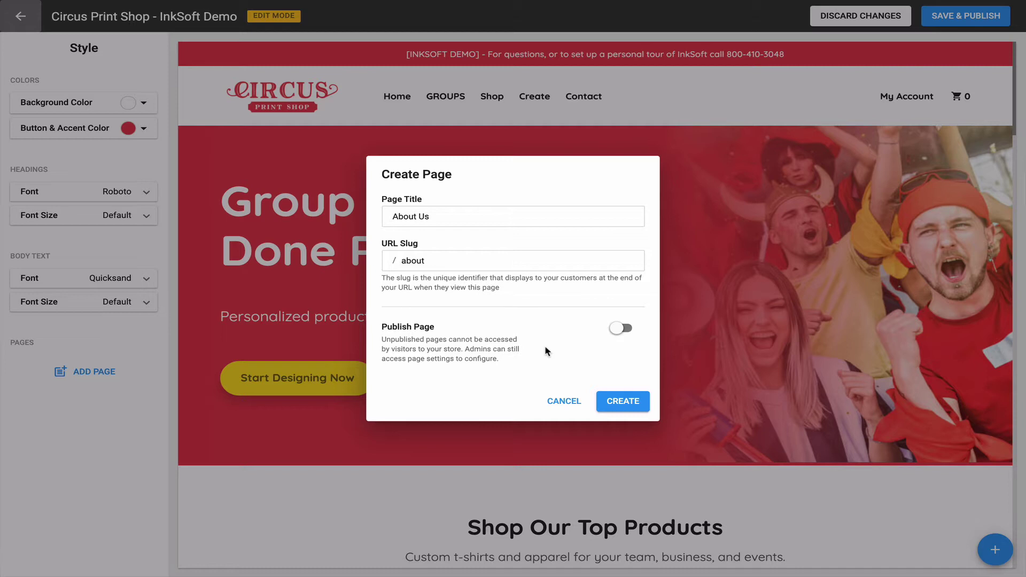
click(619, 328)
click(622, 400)
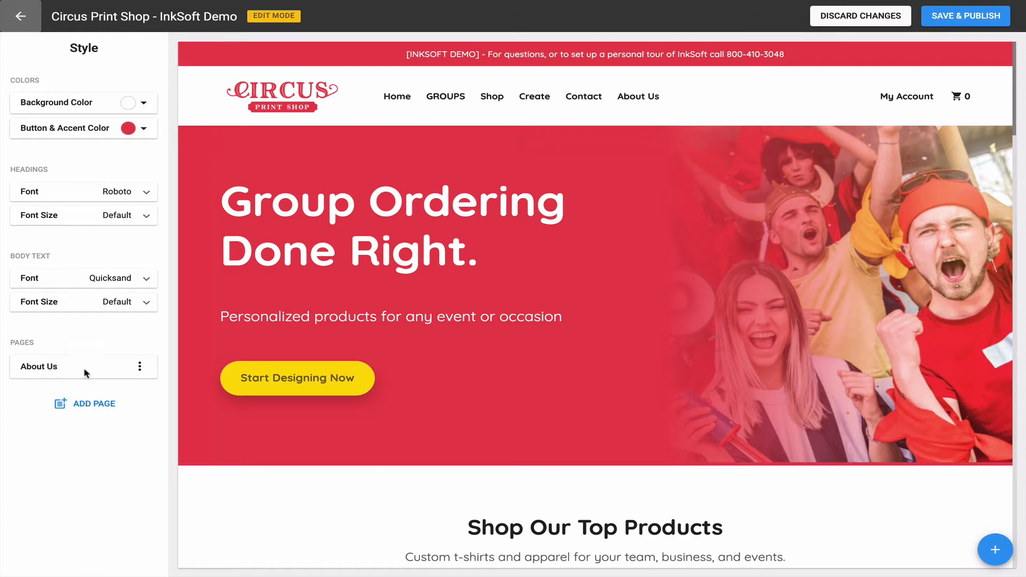
click(140, 366)
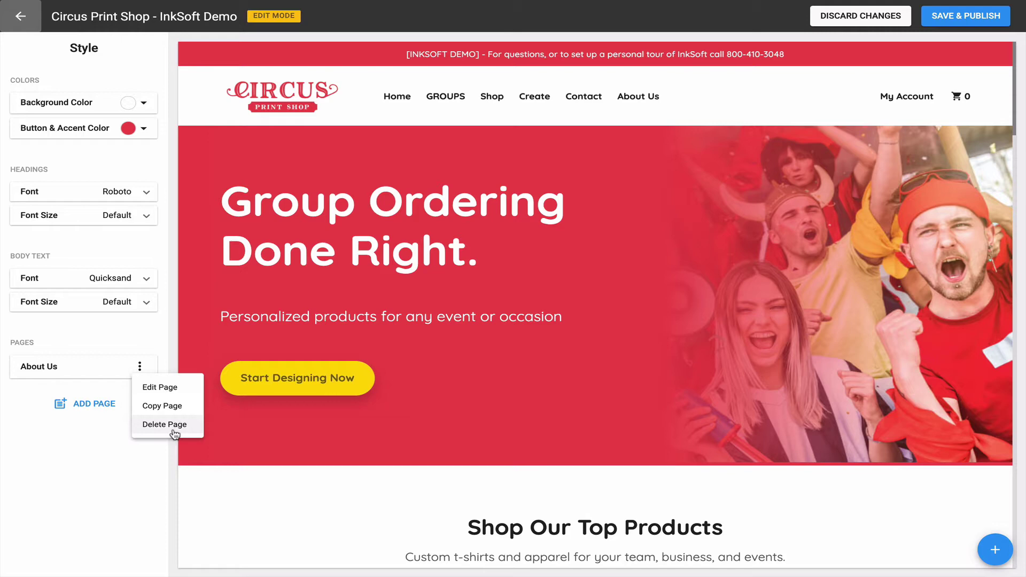
click(94, 429)
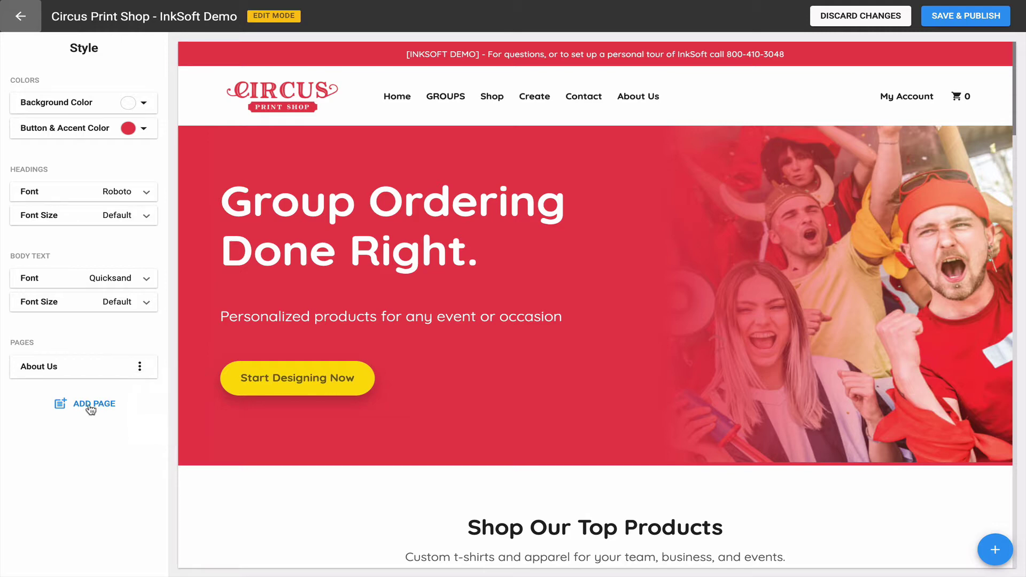
Create an unpublished page titled 'Services' with the slug 'services'
click(91, 404)
click(414, 216)
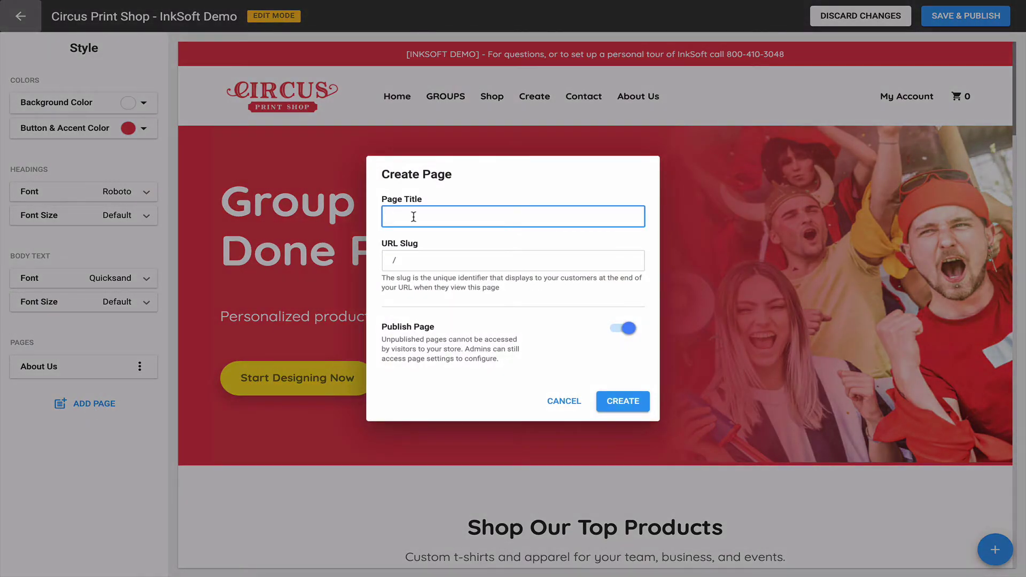
text(Services)
click(414, 259)
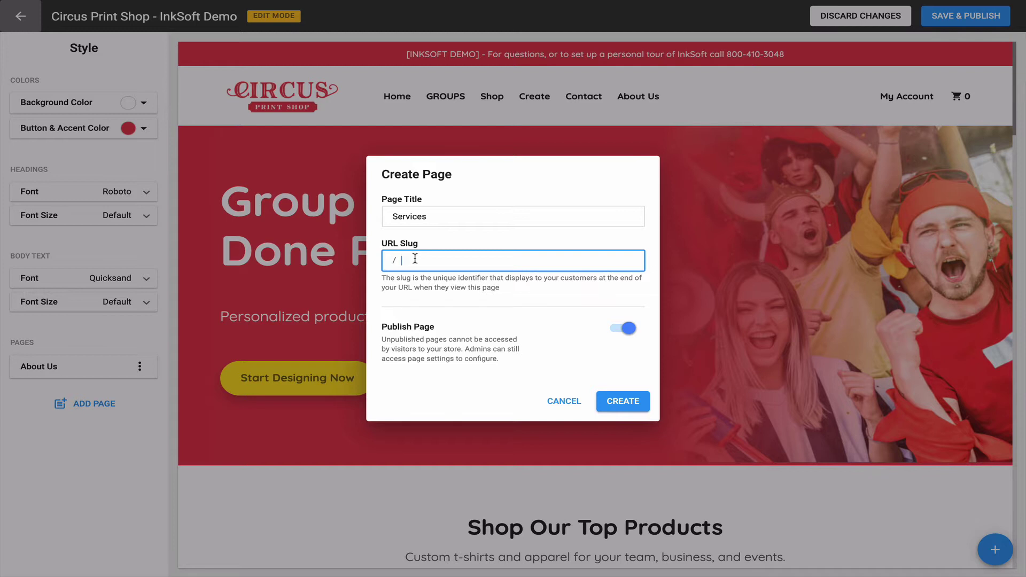
text(services)
click(619, 332)
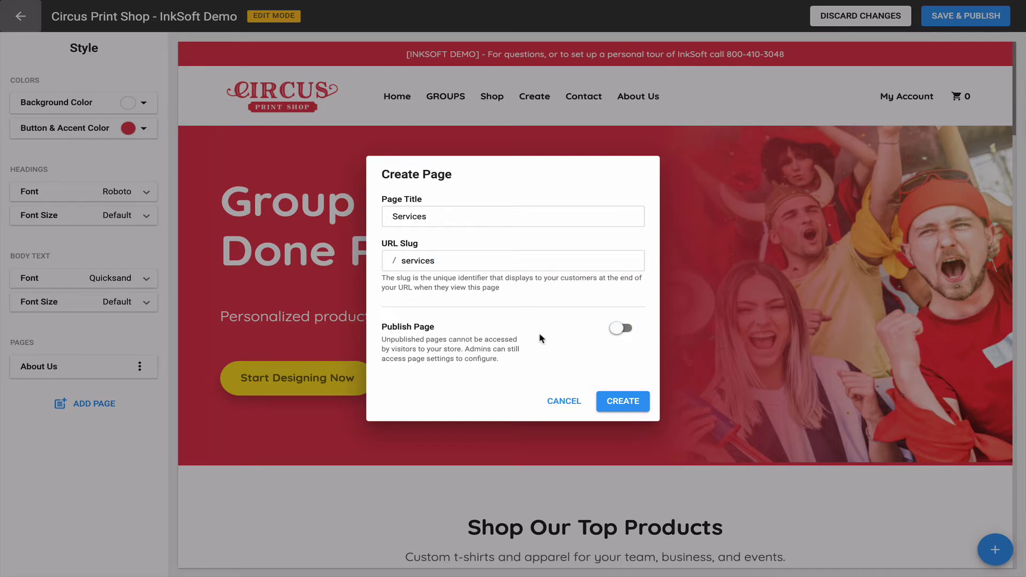
click(619, 407)
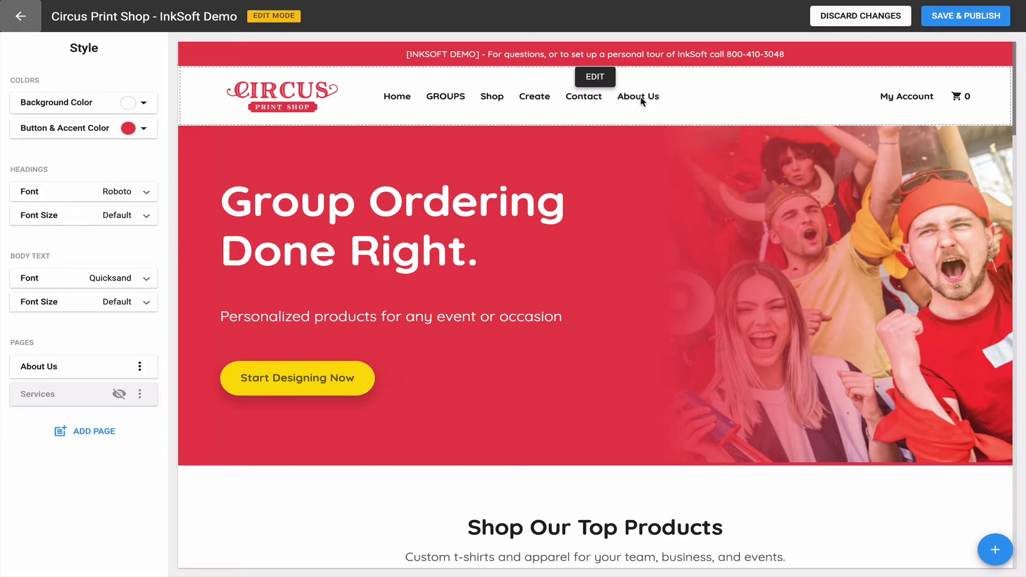
Check the footer navigation links, then open the About Us page's options menu
scroll(642, 100, down, 20)
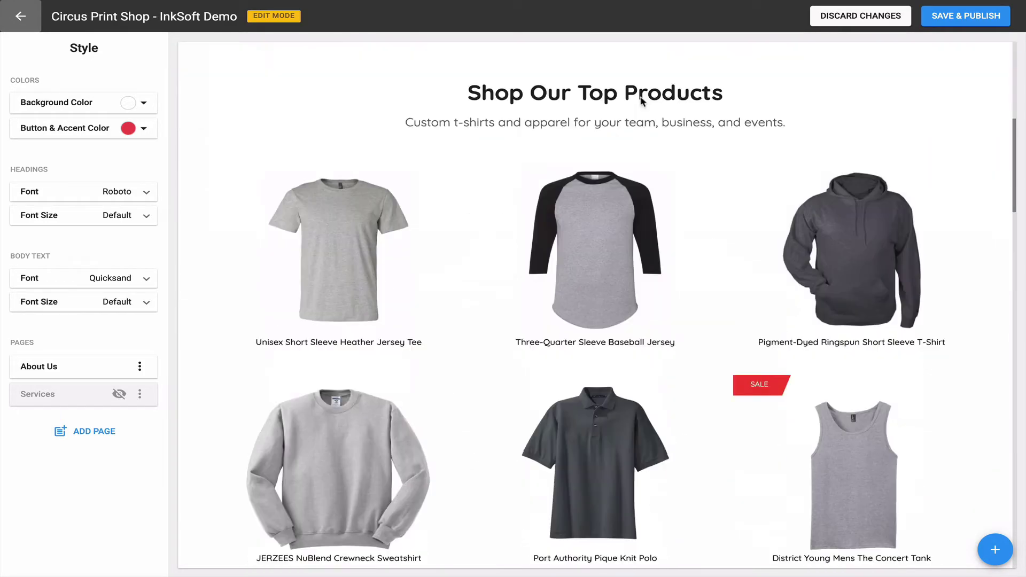
scroll(641, 100, down, 2)
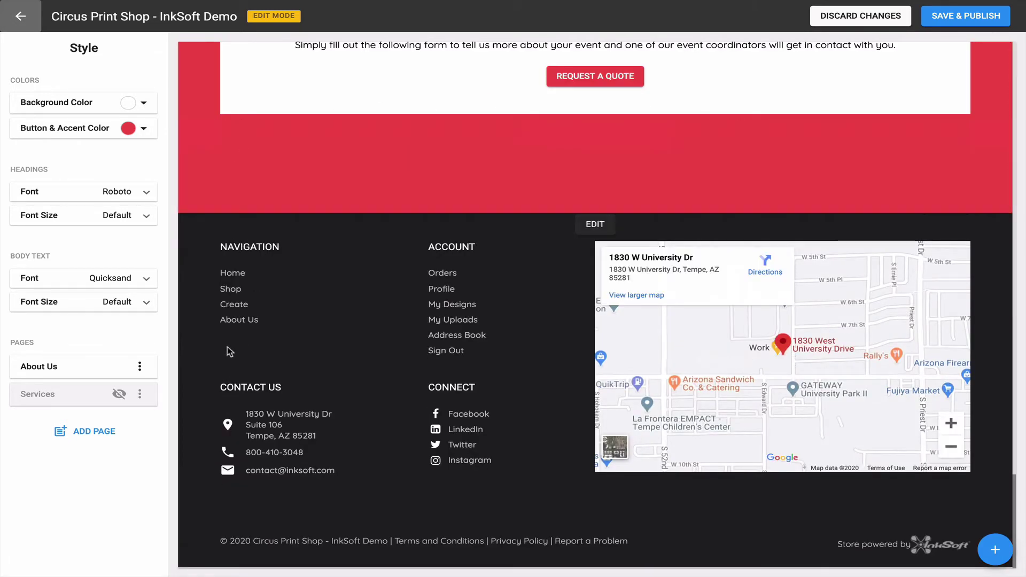
click(139, 366)
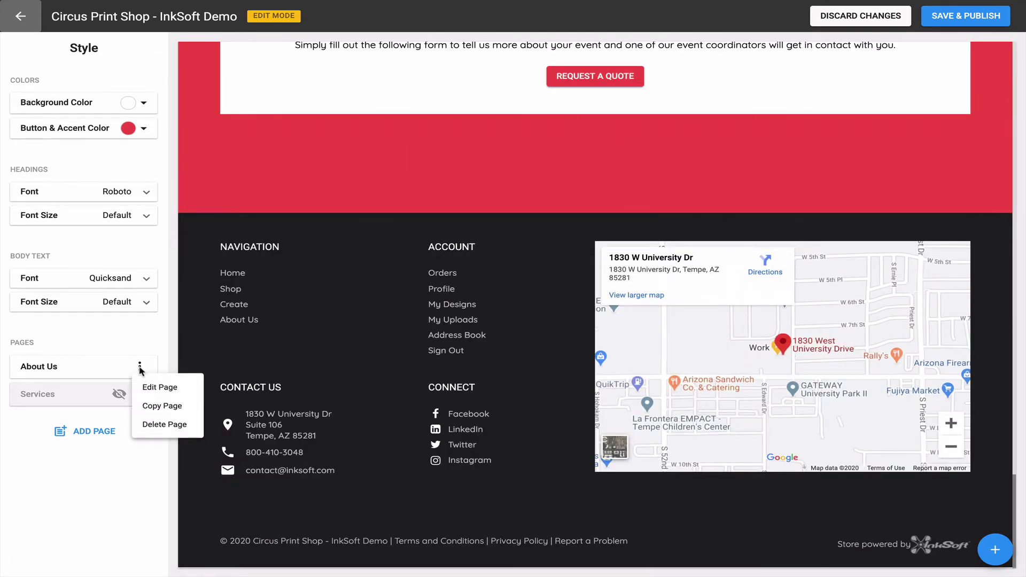
click(148, 387)
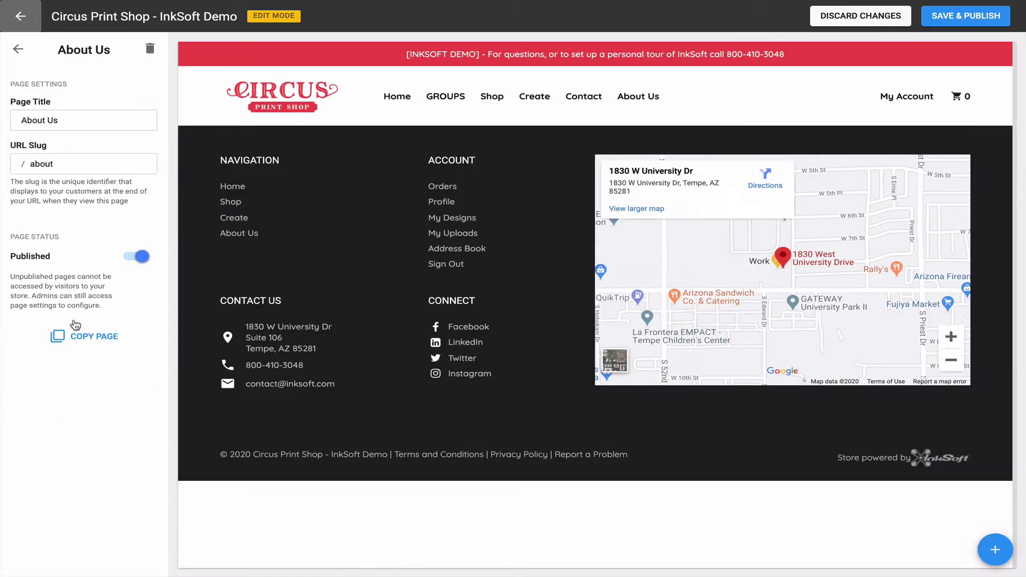
click(134, 259)
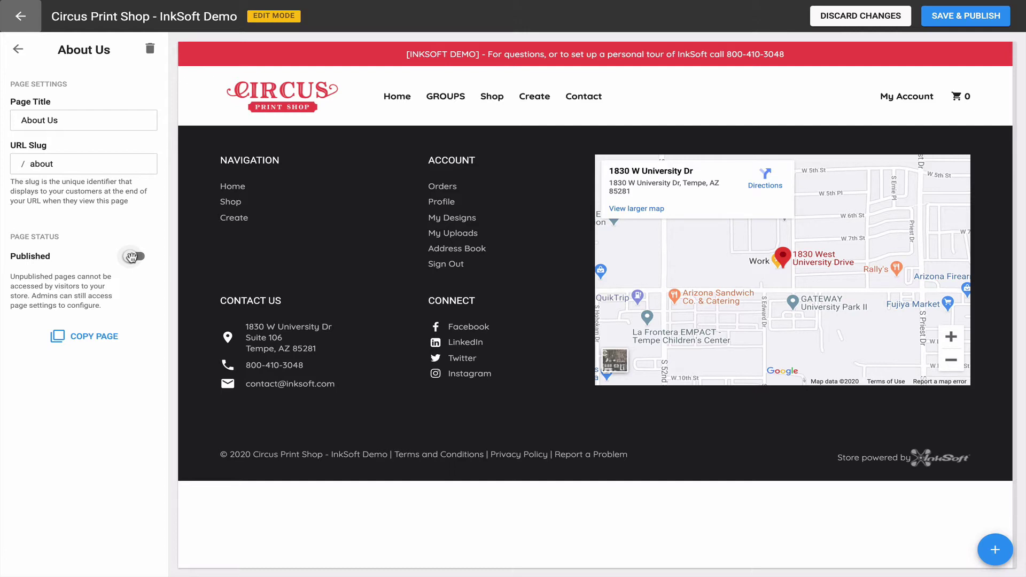
click(141, 257)
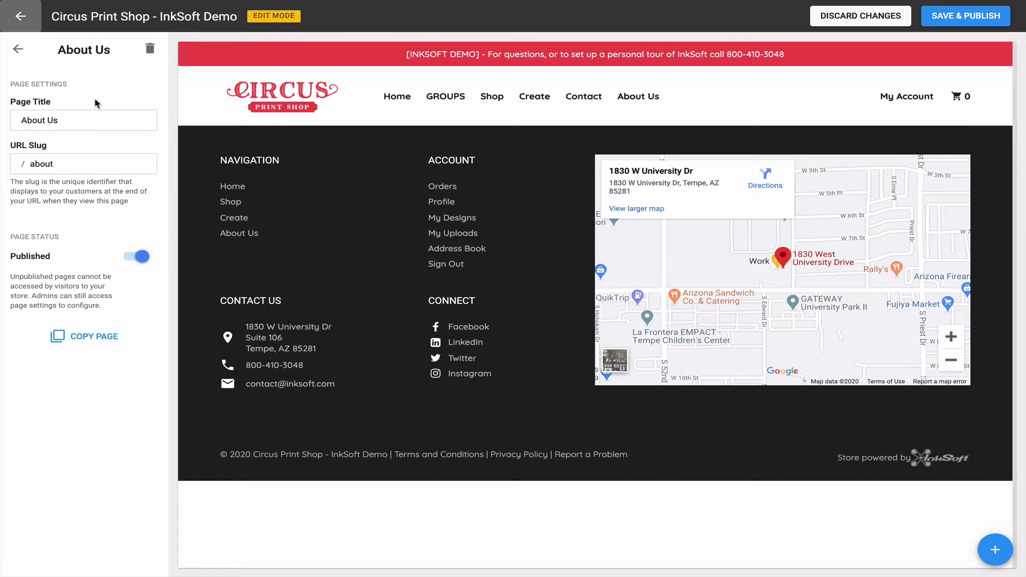
click(84, 118)
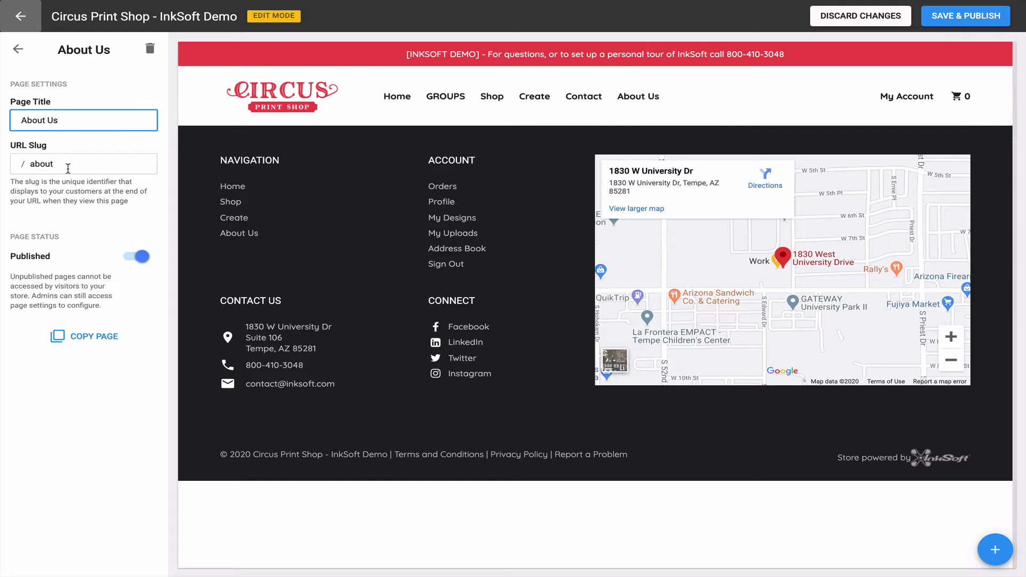
click(67, 167)
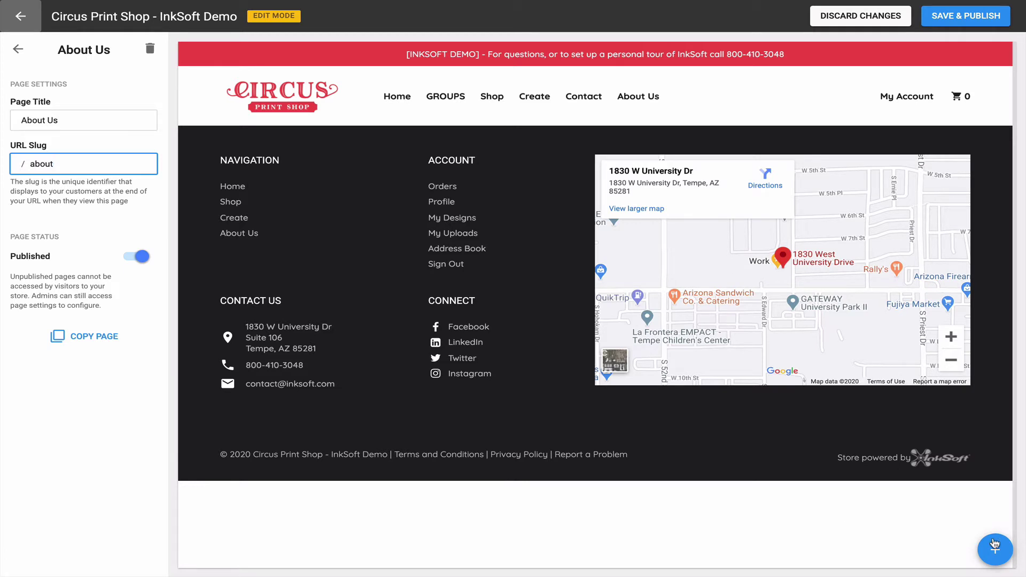
Add a Featured Products block in Layout 3, with three products, to the About Us page
click(995, 547)
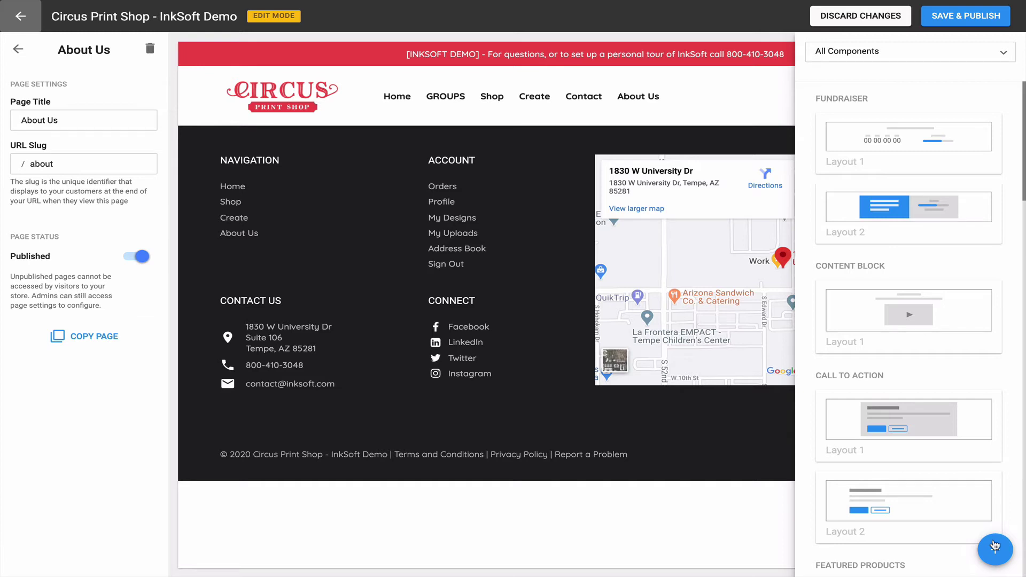
scroll(903, 467, down, 3)
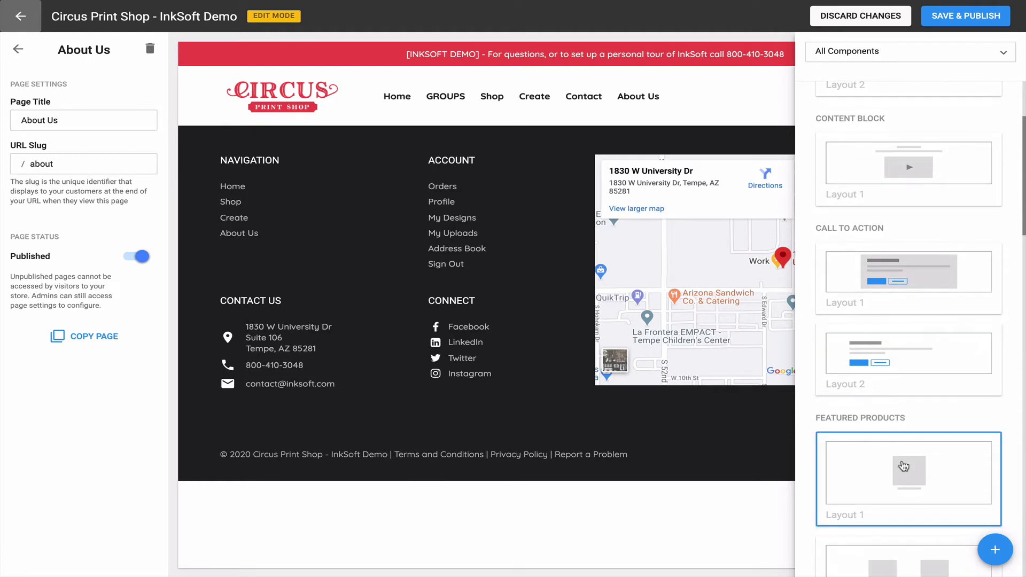
scroll(903, 467, down, 6)
click(902, 384)
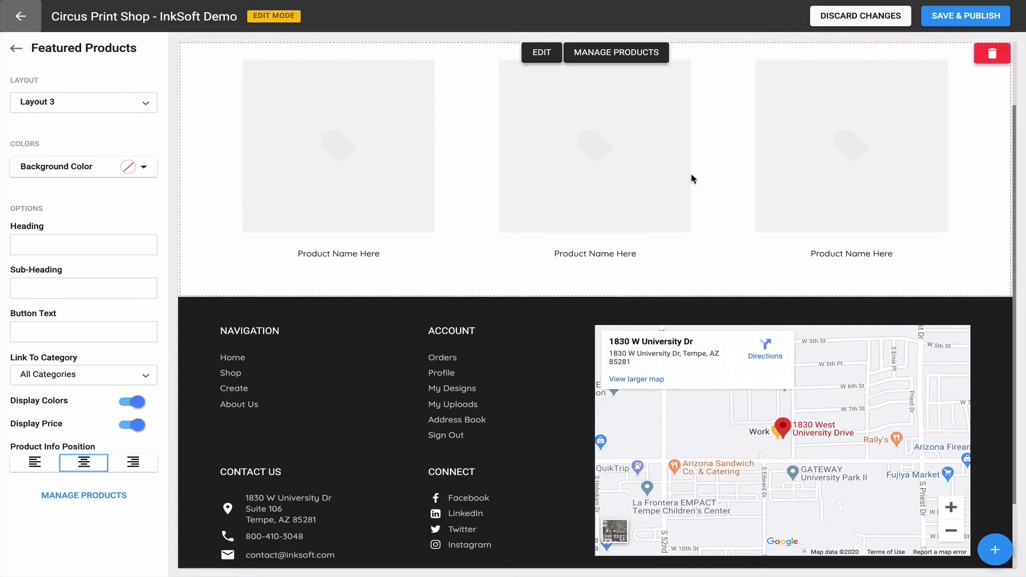
scroll(692, 176, up, 2)
Add a Hero Space / Banner Layout 2 above Featured Products and save and publish
click(983, 557)
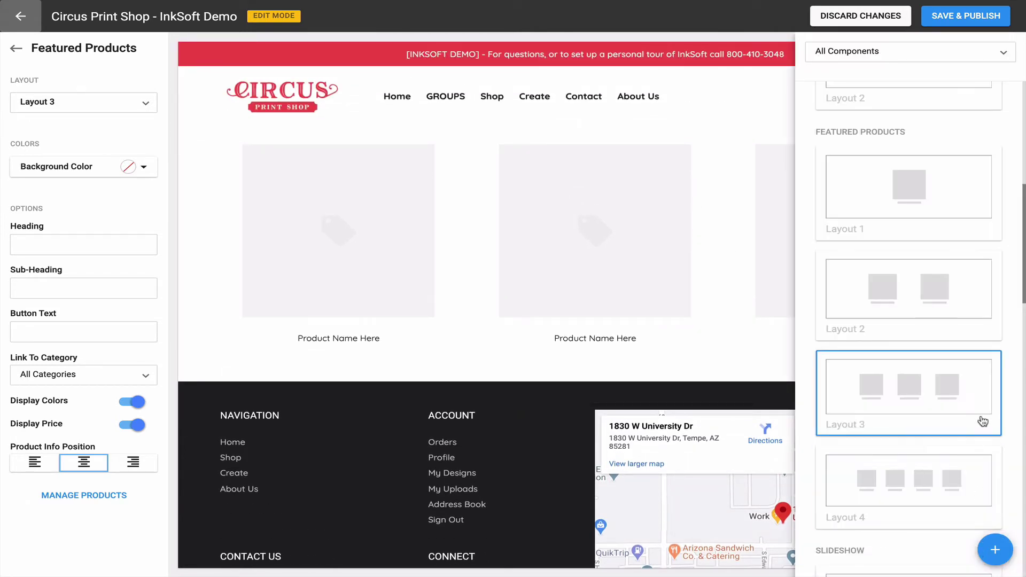
scroll(975, 422, down, 8)
click(975, 422)
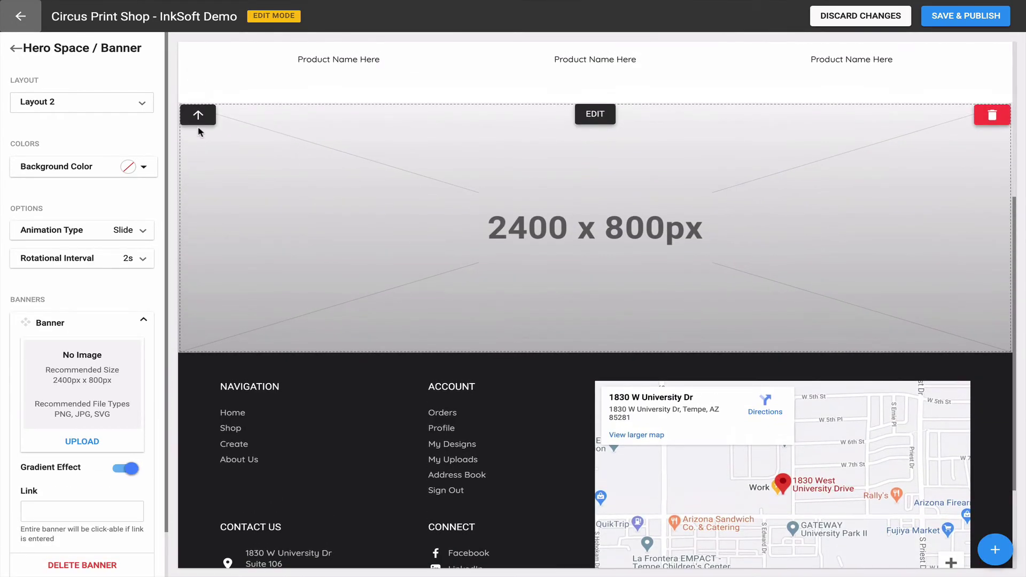
click(199, 115)
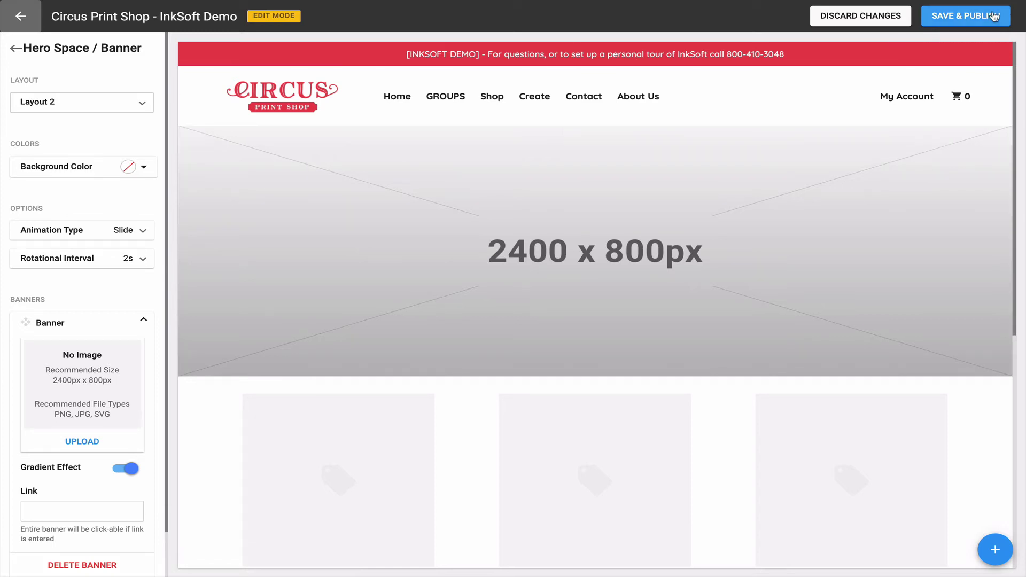
click(973, 15)
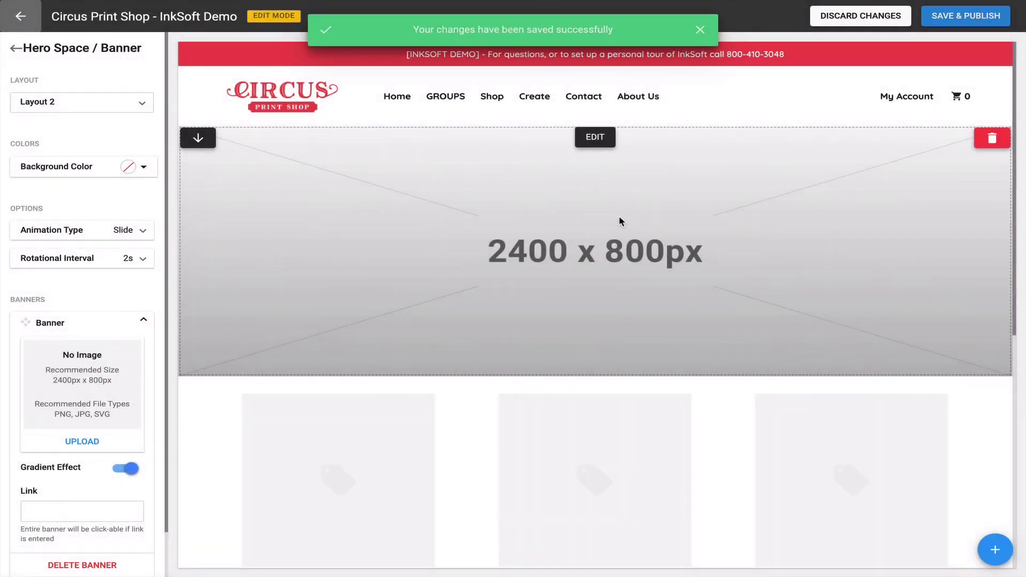
Back out of the Hero Space and About Us settings to the home page Style panel
click(14, 48)
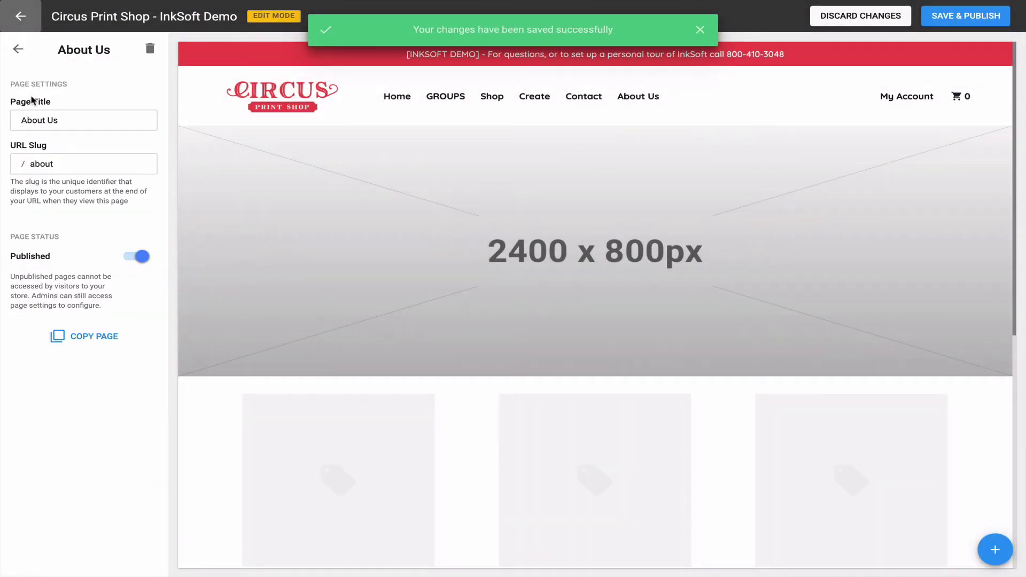
click(19, 51)
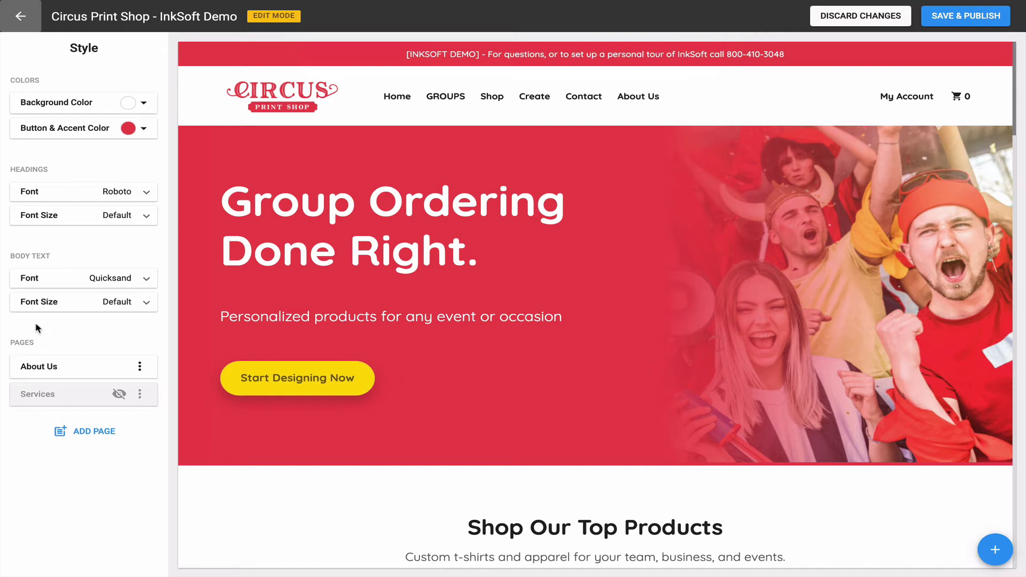
Switch the Services page to Published, save and publish, and return to the page list
click(140, 394)
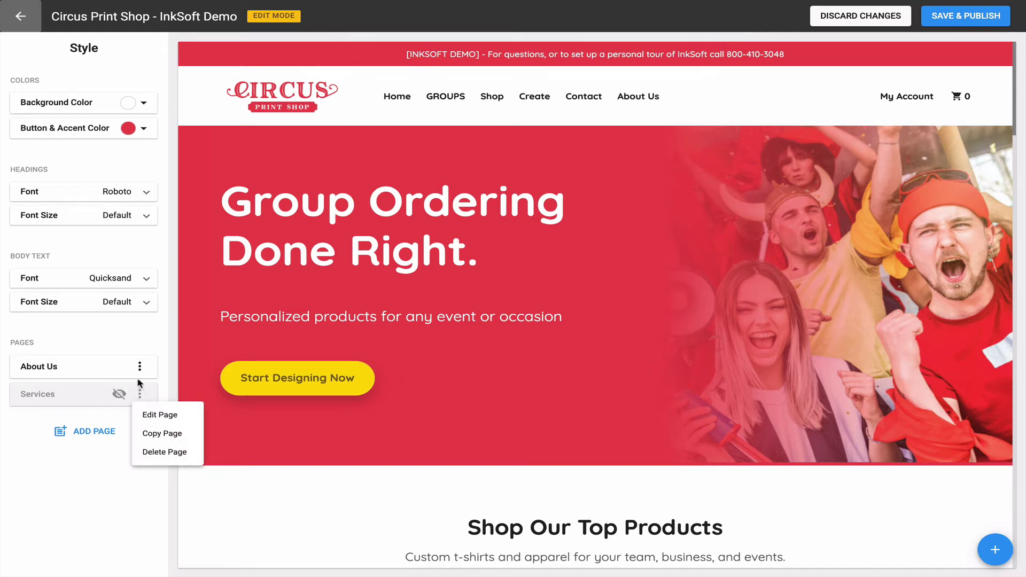
click(159, 415)
click(138, 257)
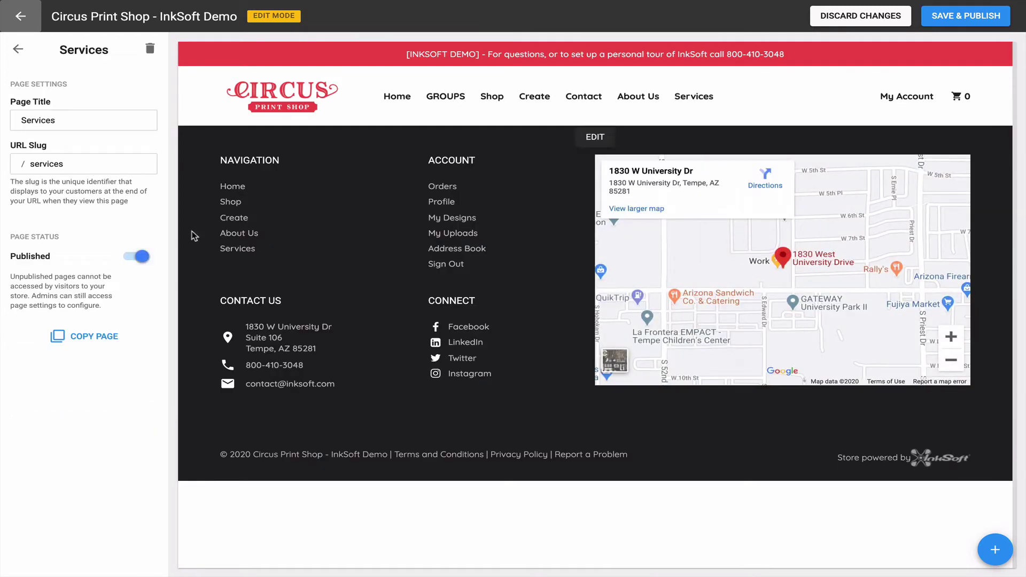
click(963, 16)
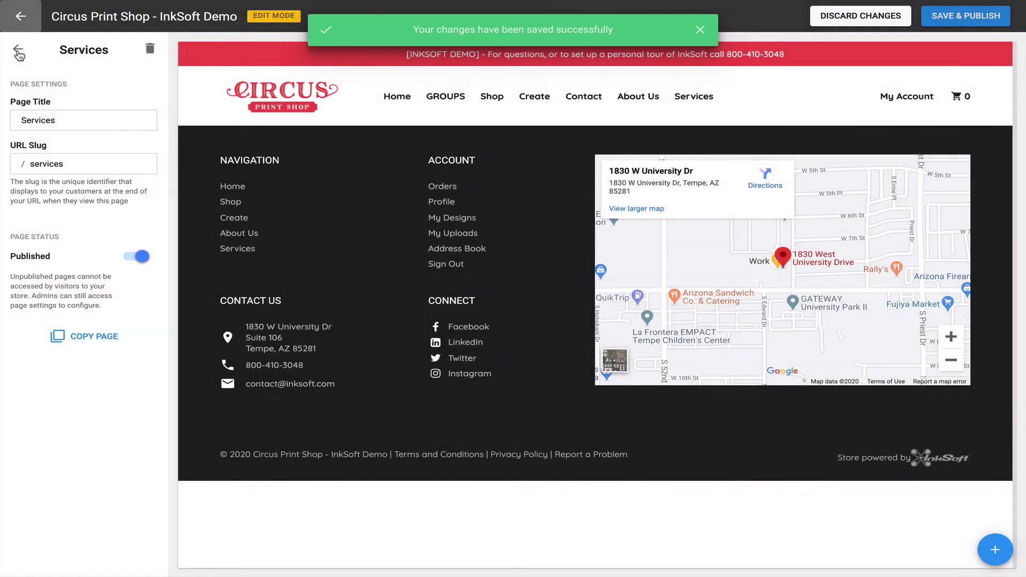
click(17, 49)
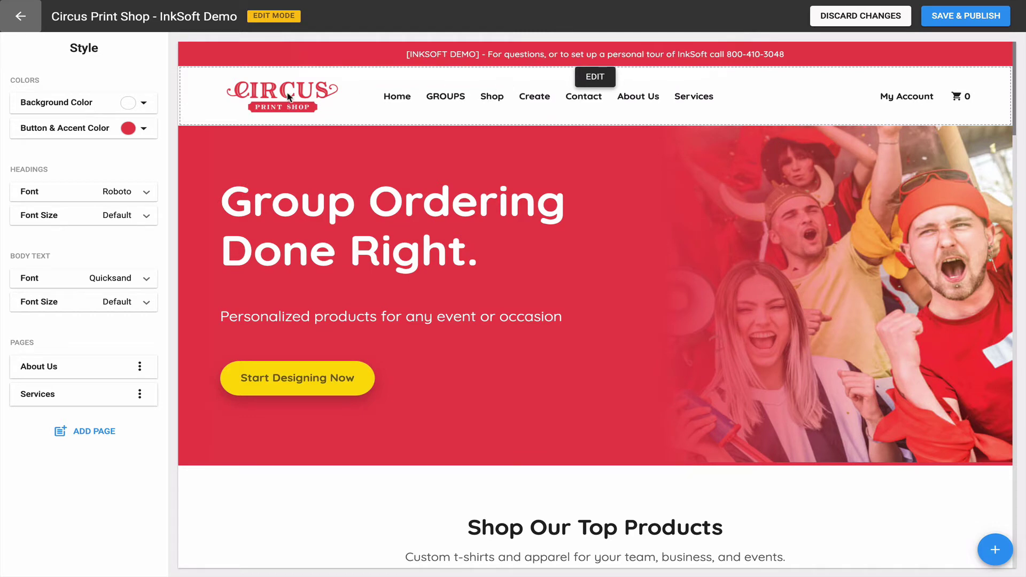
In the header settings, turn off Display Link for the About Us navigation item
click(592, 78)
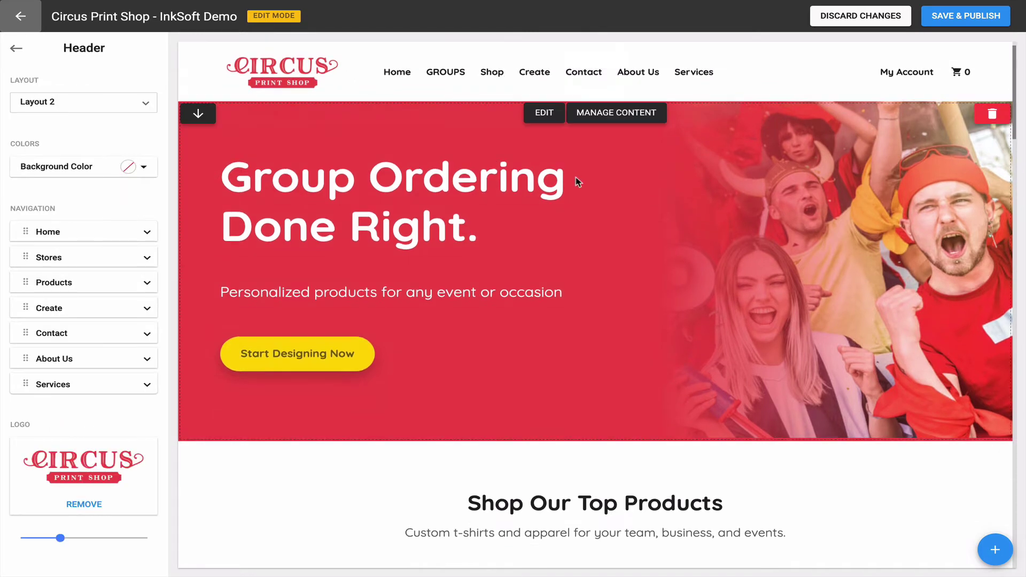
click(147, 359)
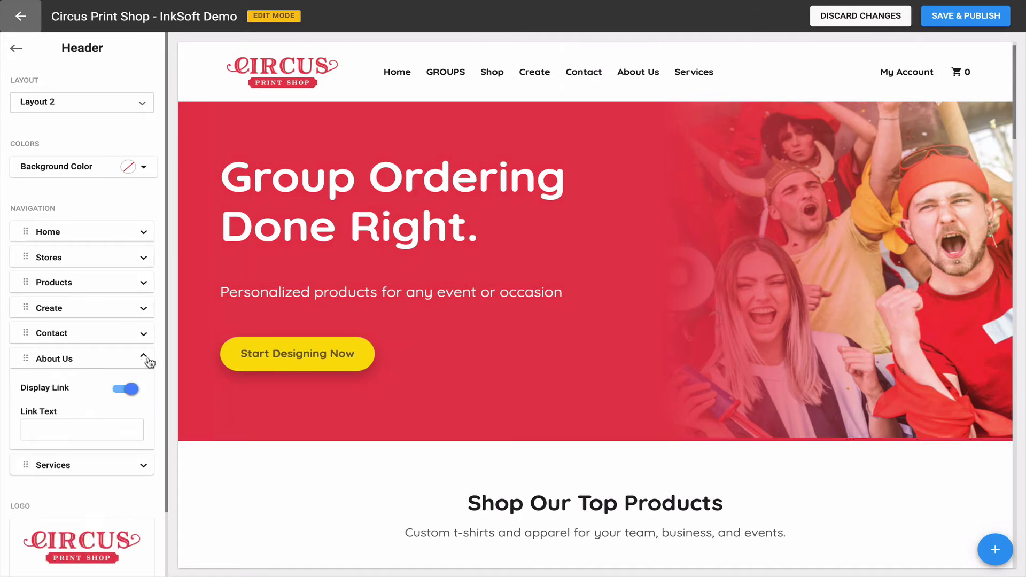
click(120, 391)
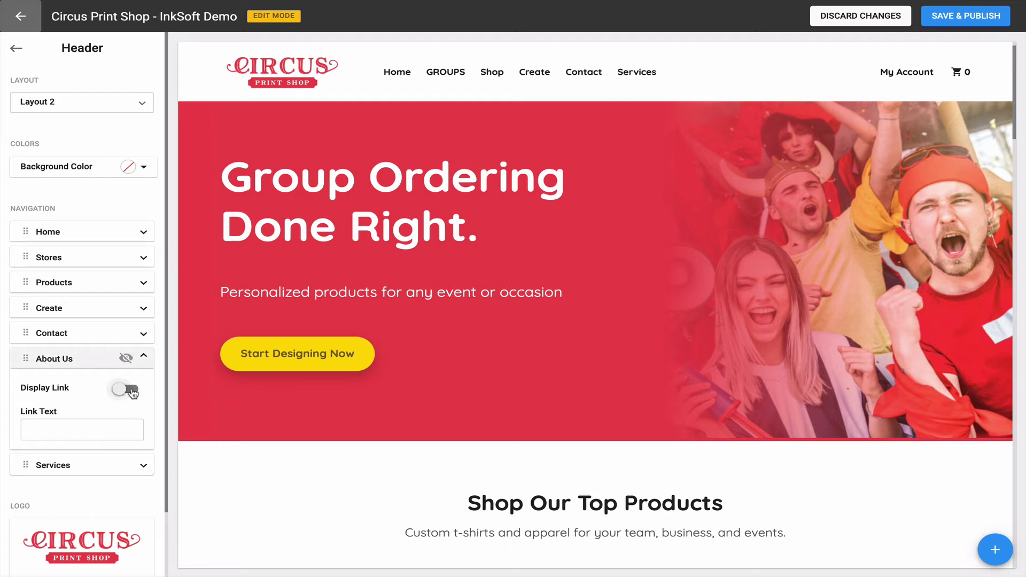
click(139, 391)
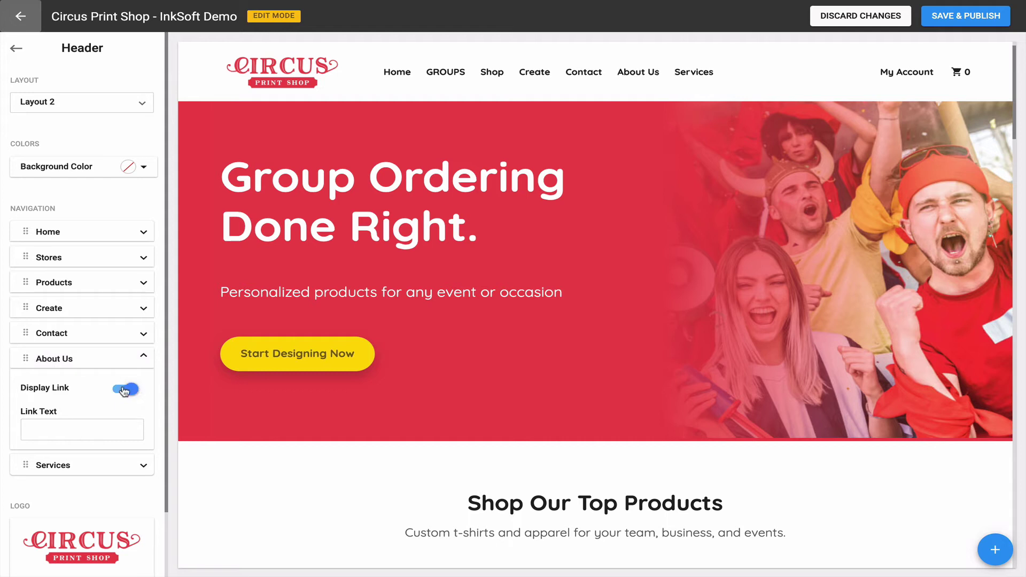
click(124, 392)
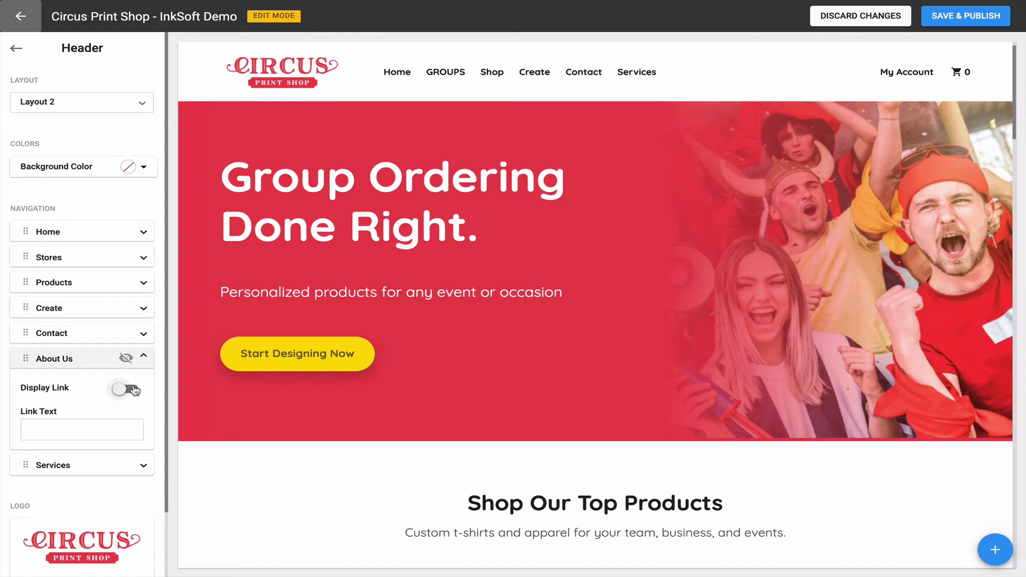
Turn the About Us Display Link back on and change its link text to 'About'
scroll(101, 414, down, 1)
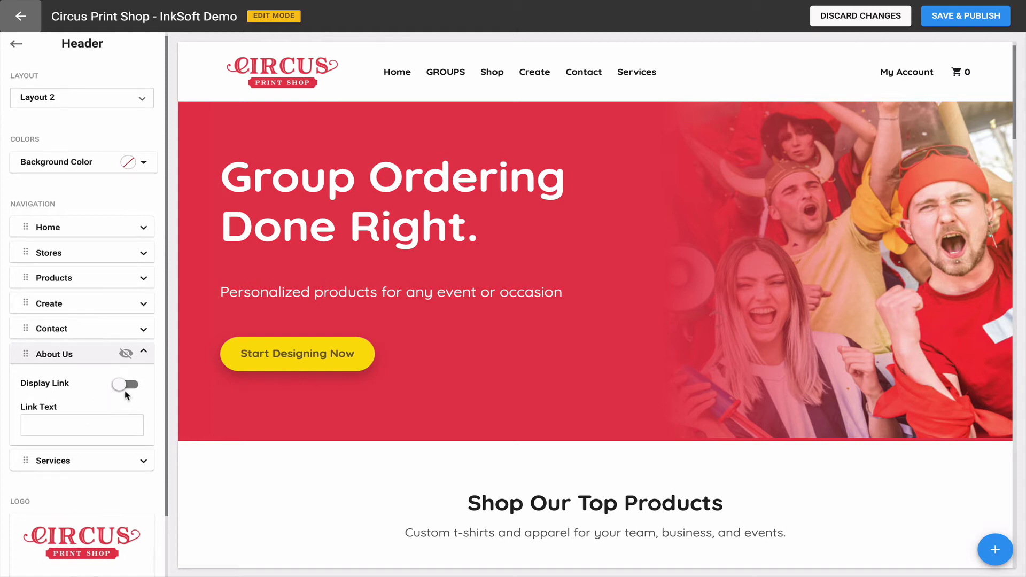
click(127, 384)
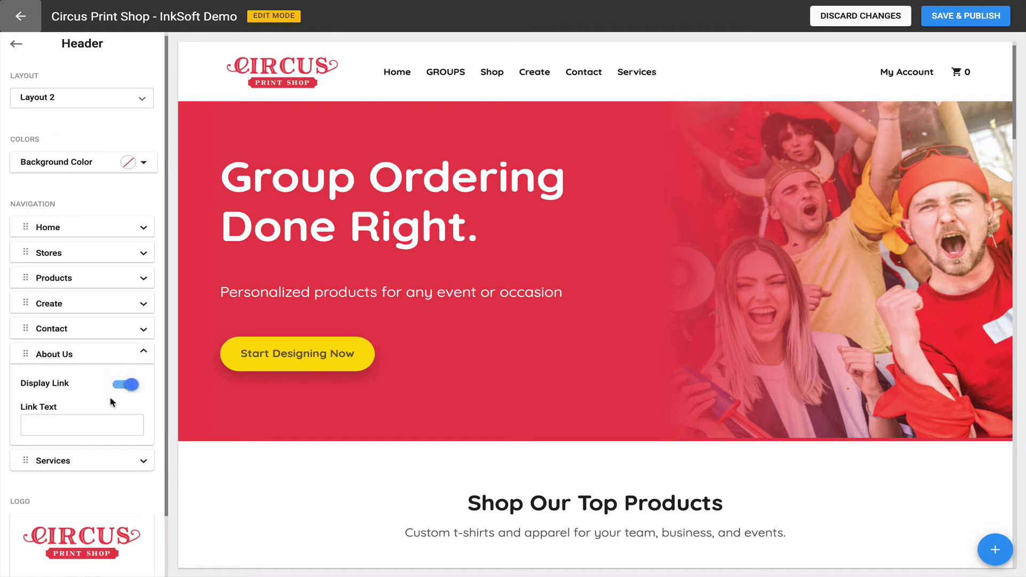
click(70, 421)
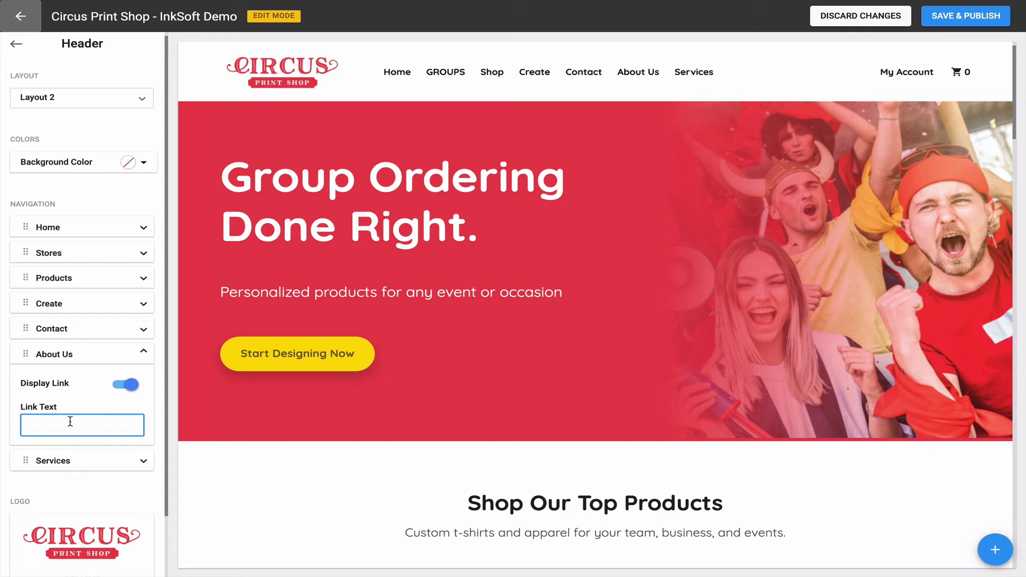
text(About)
click(143, 352)
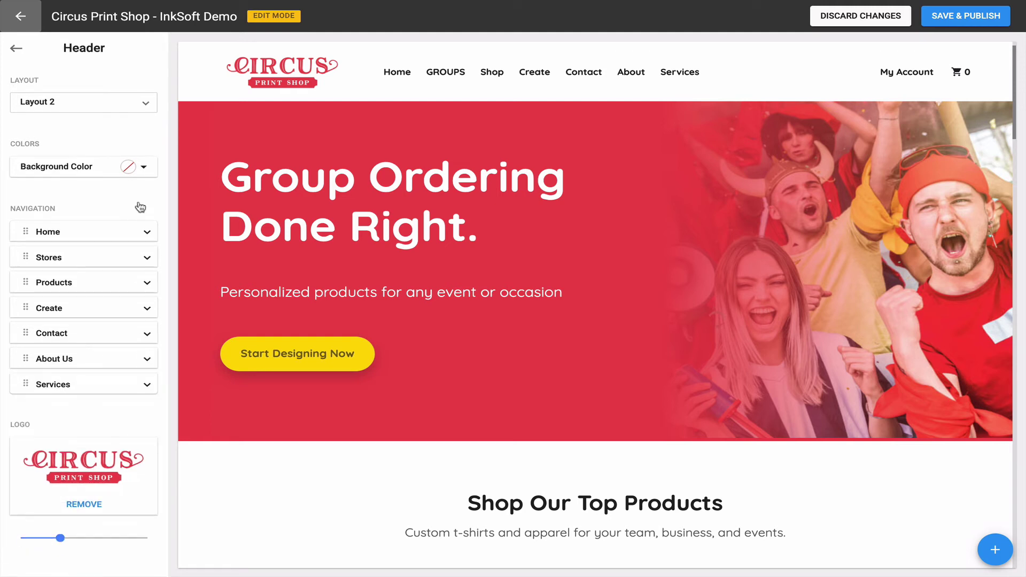
click(17, 47)
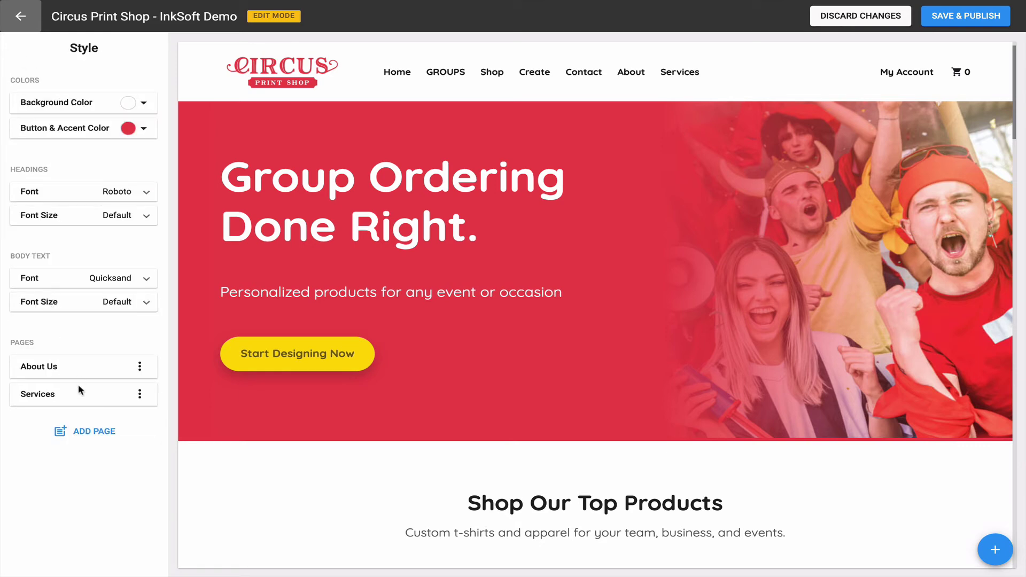
Create a page titled 'Example' with URL slug 'example'
click(101, 432)
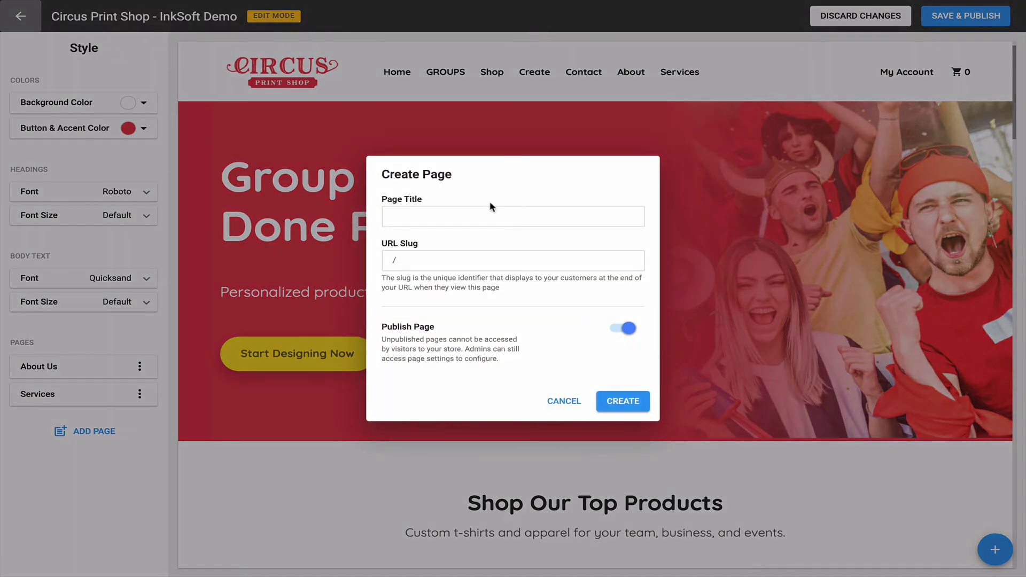
click(465, 215)
text(Example)
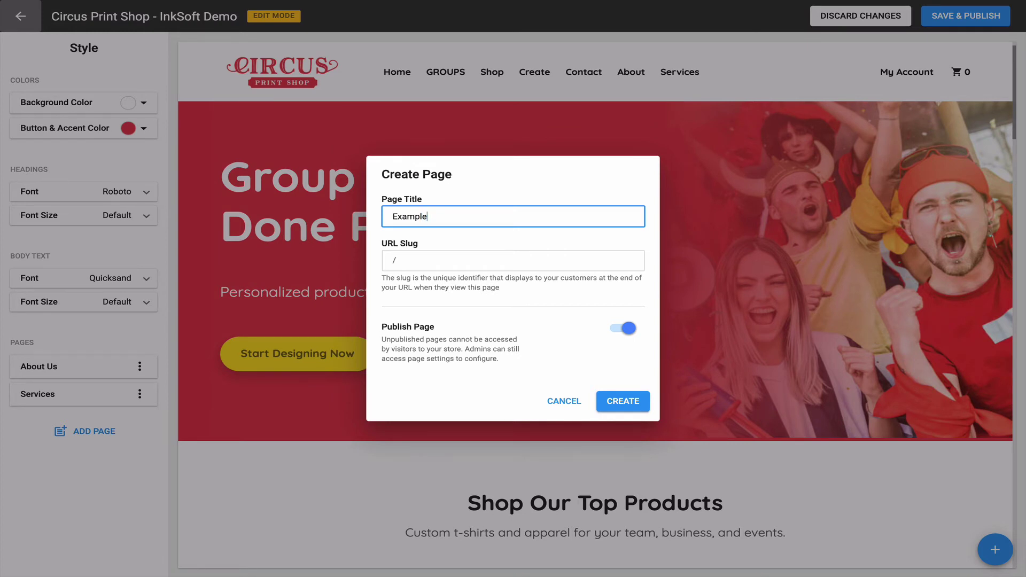
click(418, 258)
text(examp)
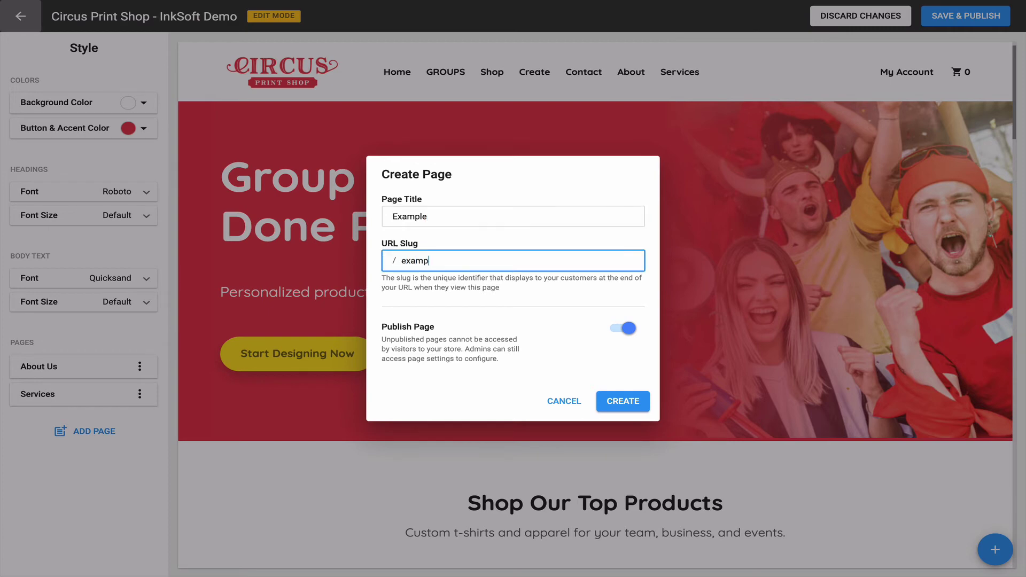
text(le)
click(624, 402)
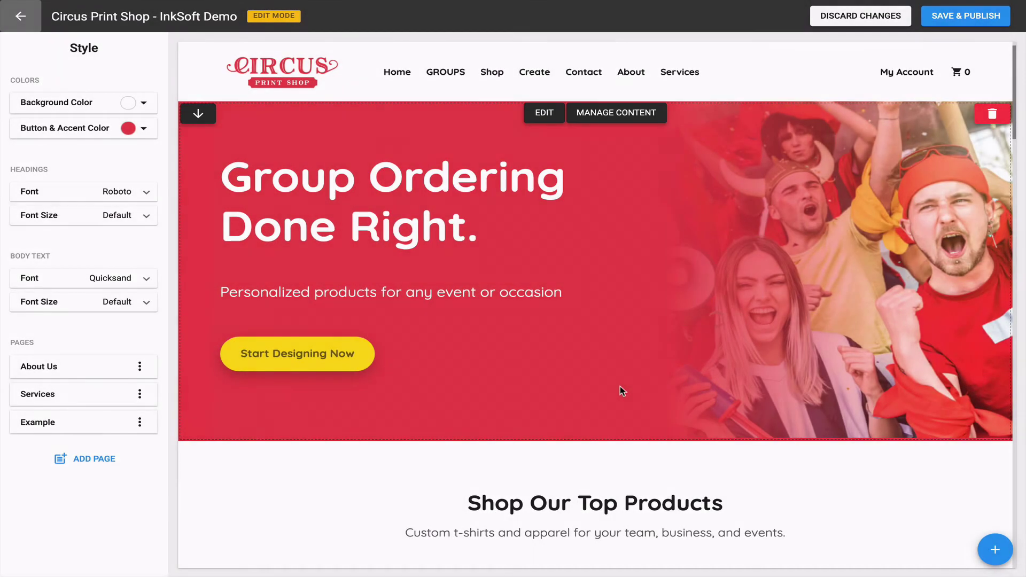
Create a second page titled 'Example 2', correcting the title's typo first
click(83, 459)
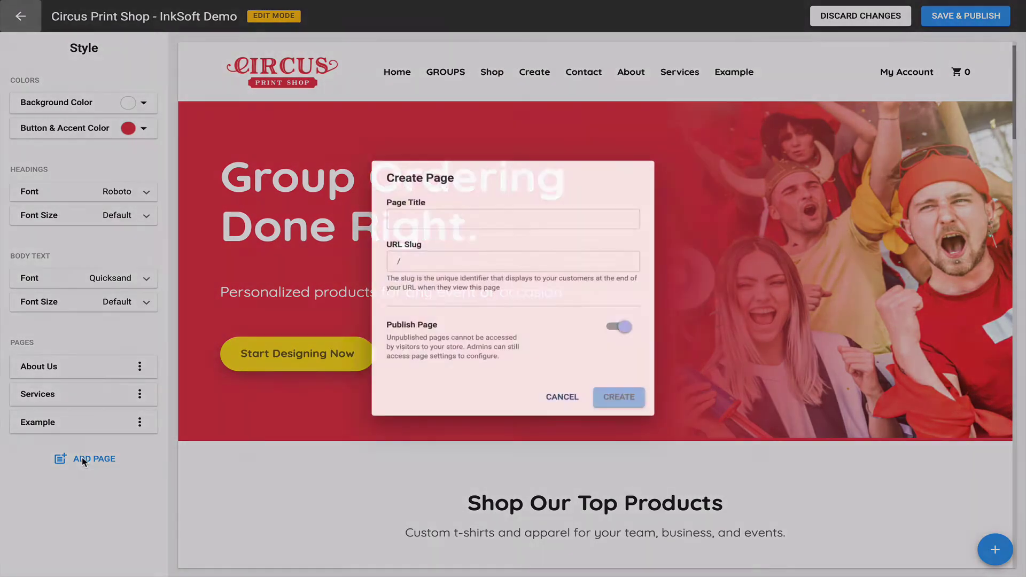
click(415, 215)
text(Eample 2)
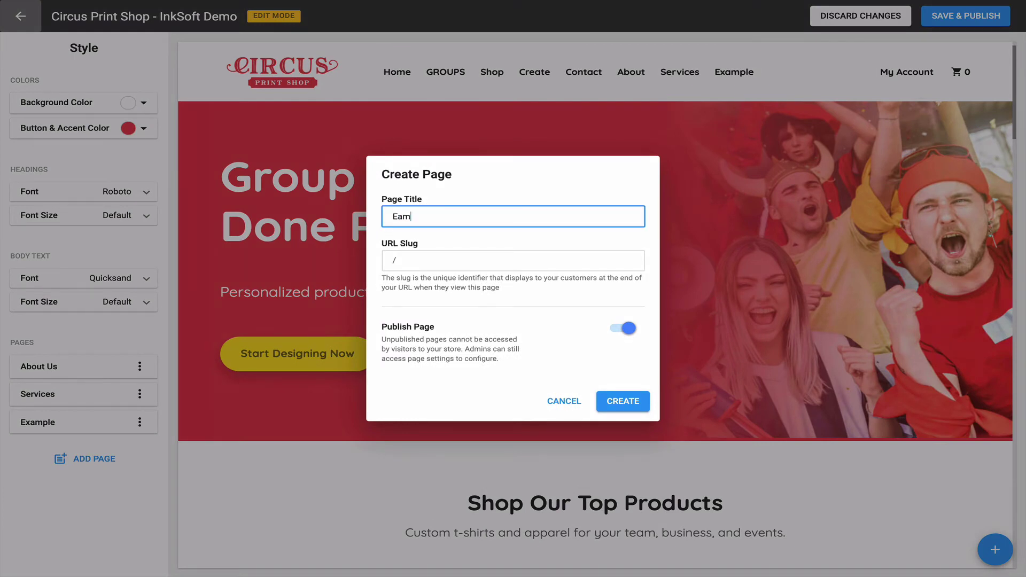
click(397, 217)
text(x)
click(436, 251)
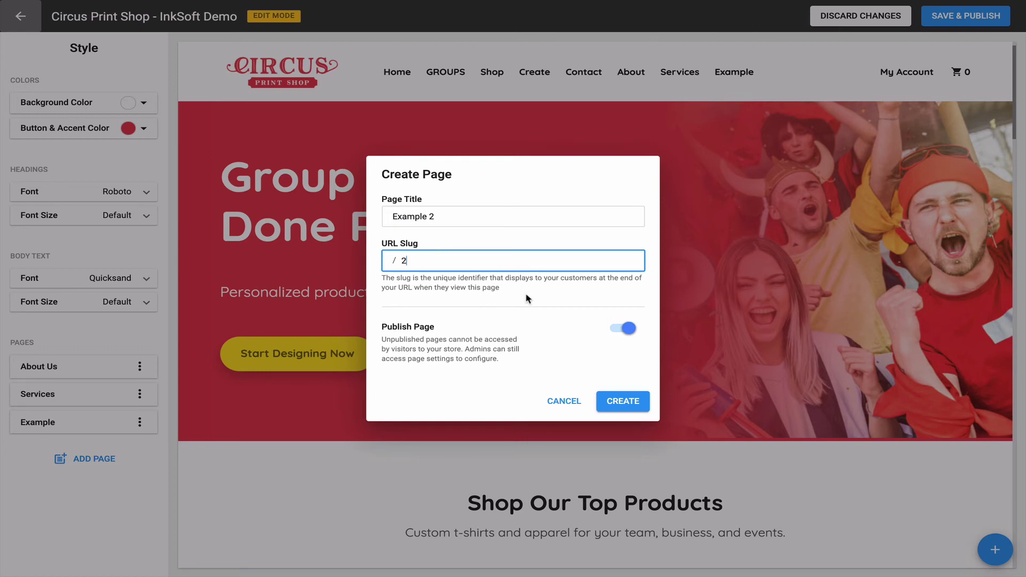
click(604, 400)
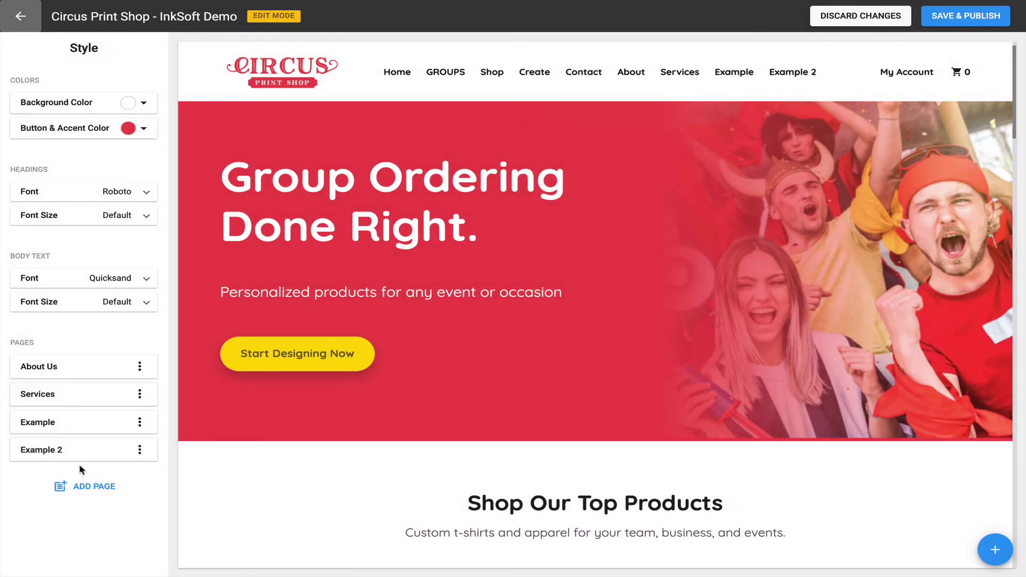
Create a third page titled 'Example 3', adding '3' to its URL slug
click(91, 486)
click(402, 220)
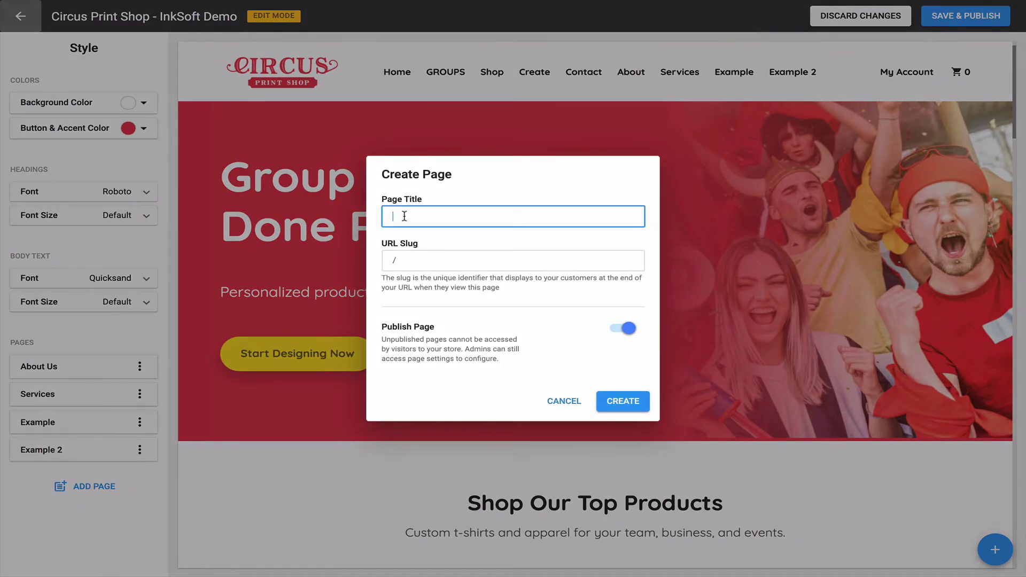
text(Example 3)
click(401, 260)
text(3)
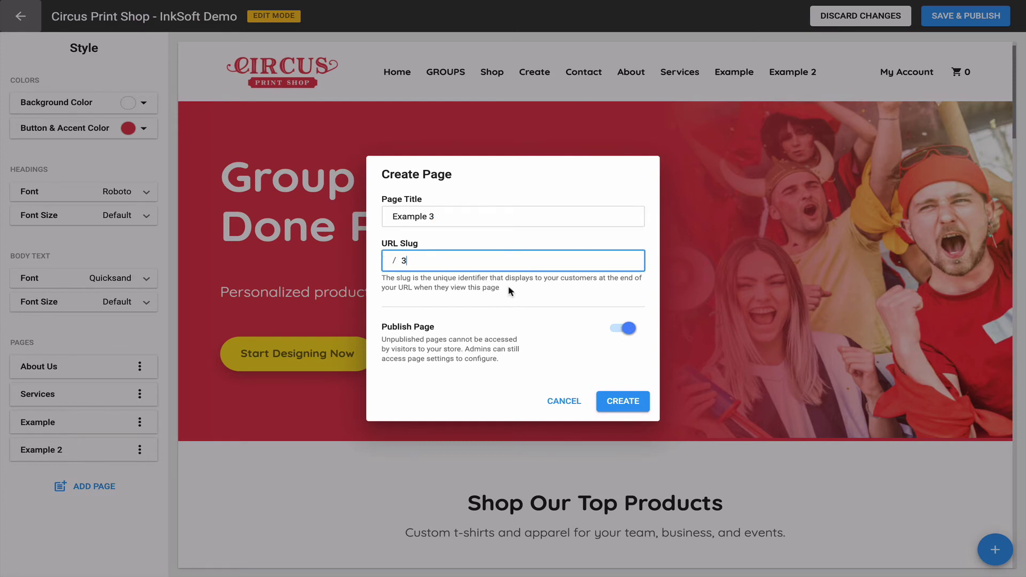
click(615, 399)
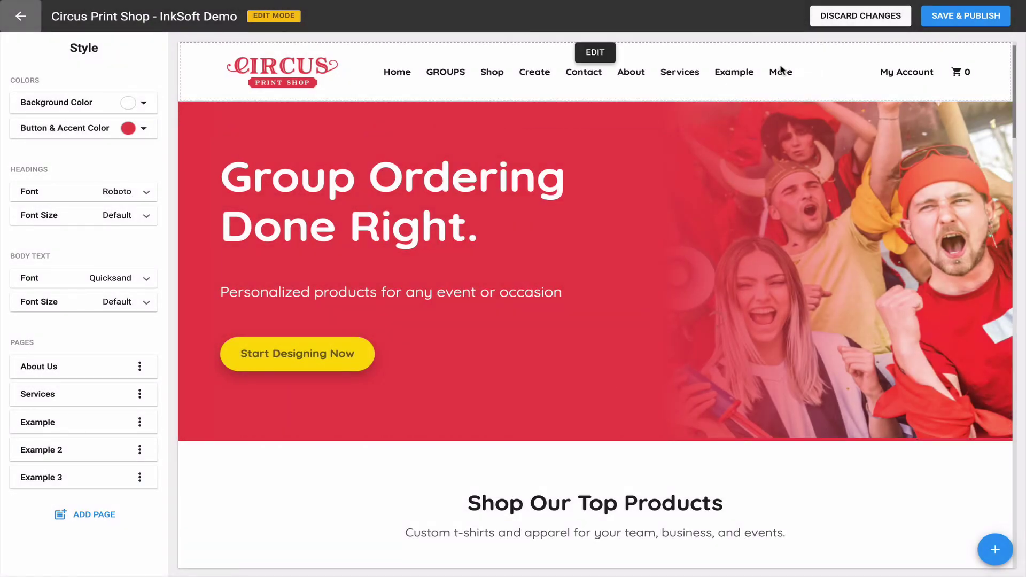